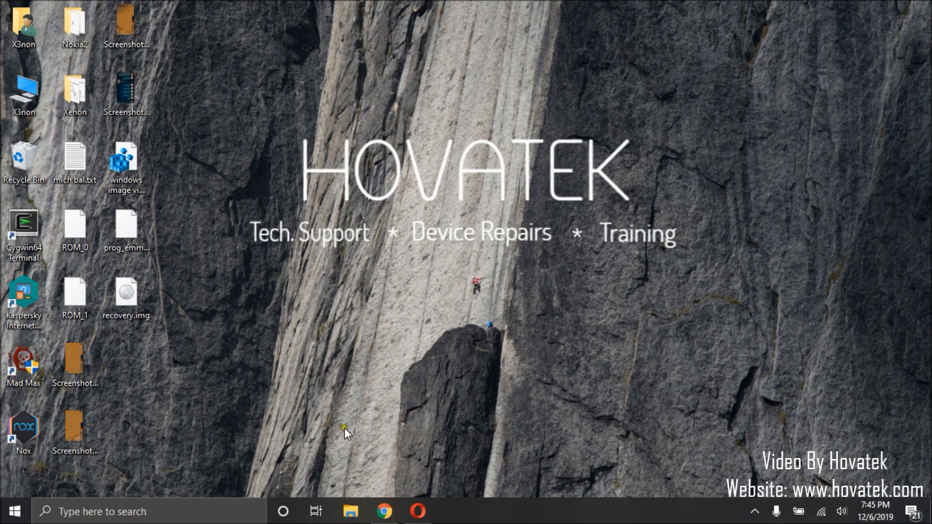
Step: In Opera, review the Hovatek threads on installing Qualcomm USB drivers and on downloading EMMC/UFS programmer firehose files
click(418, 511)
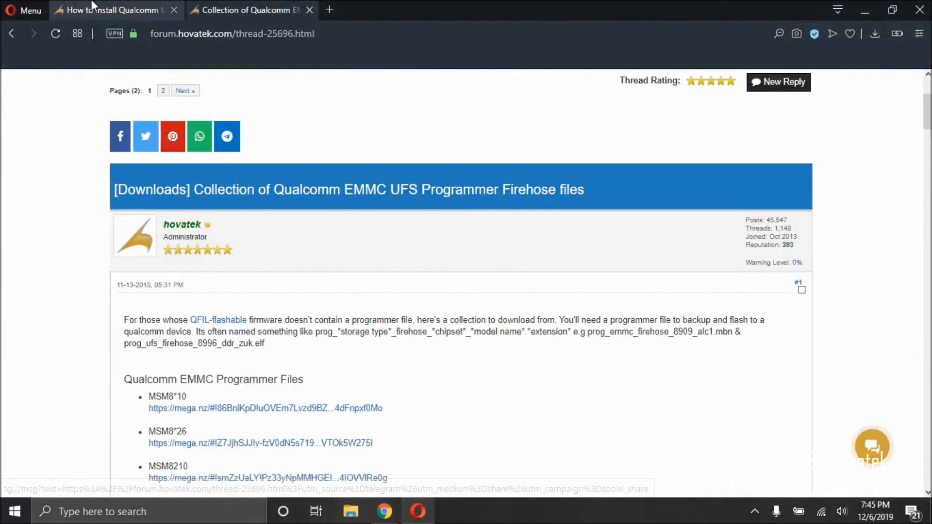
click(95, 7)
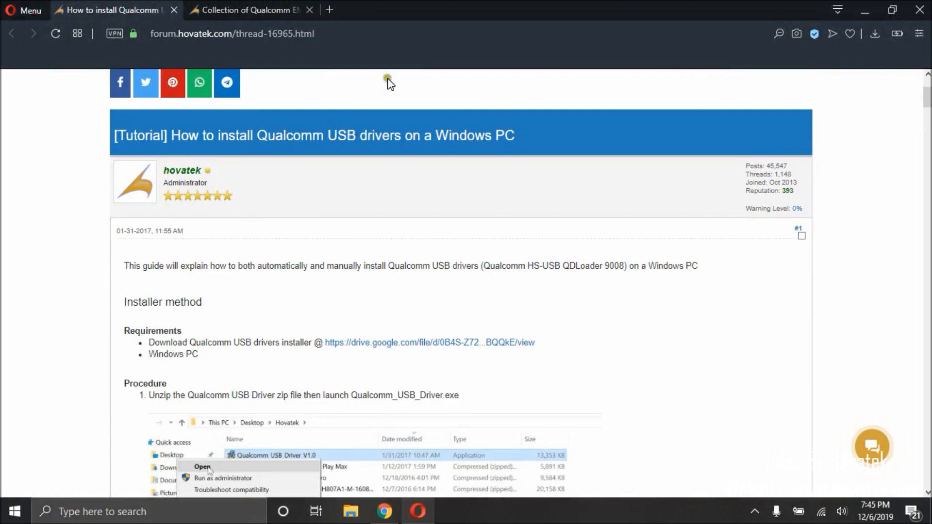
click(222, 7)
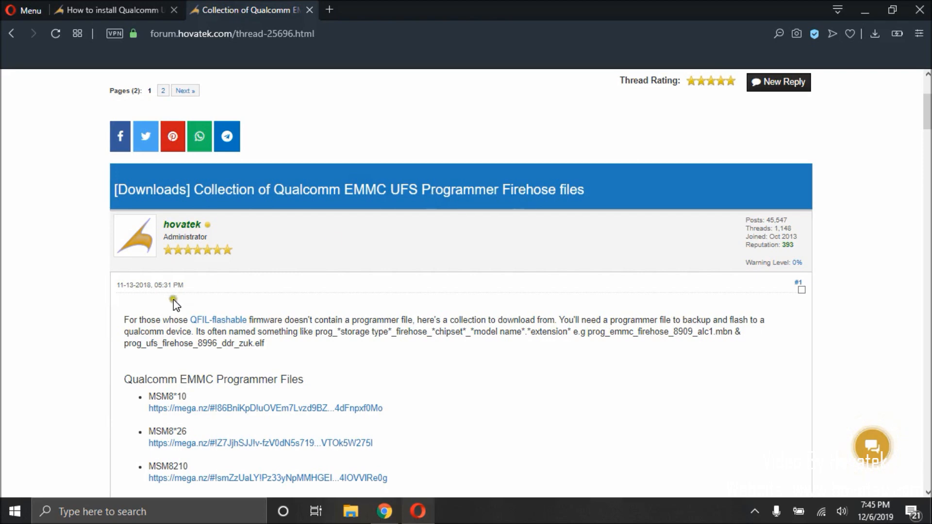
scroll(244, 387, down, 3)
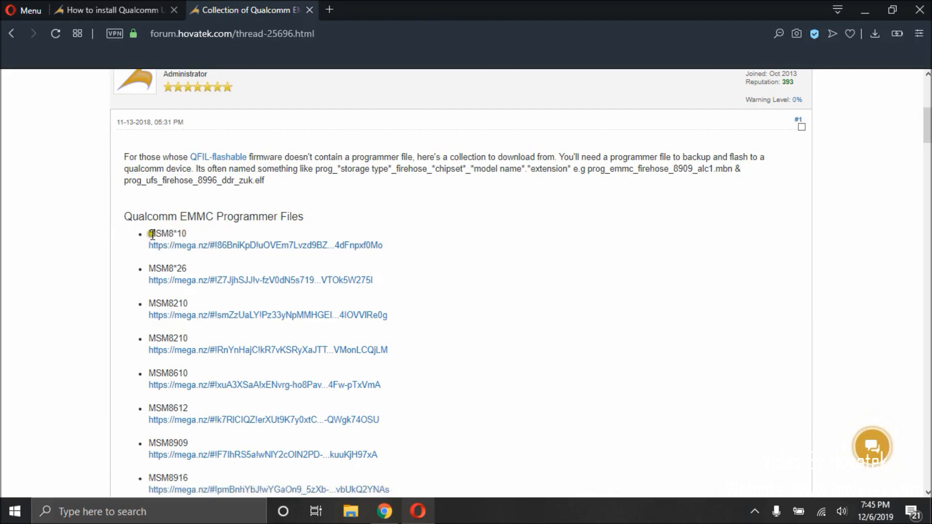
click(864, 8)
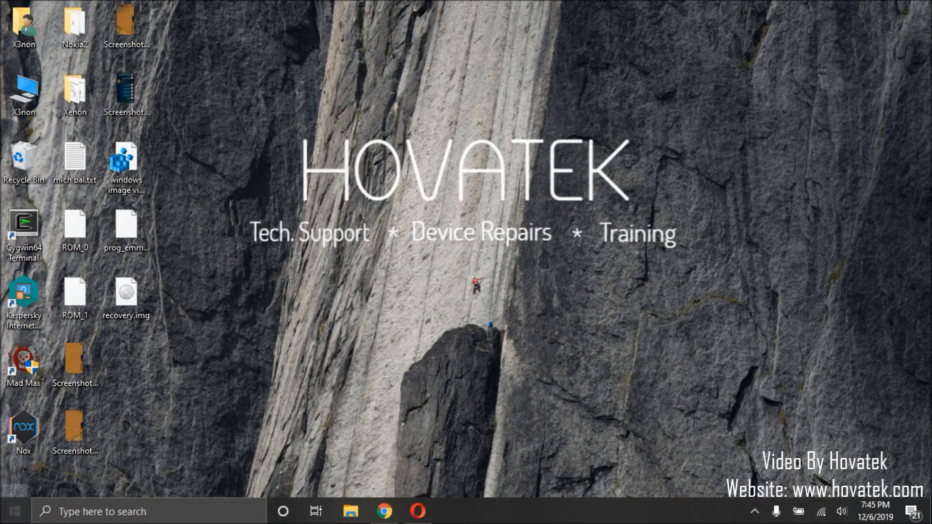
Step: Launch QFIL and reposition its window so the desktop icons are uncovered
click(15, 511)
text(qfil)
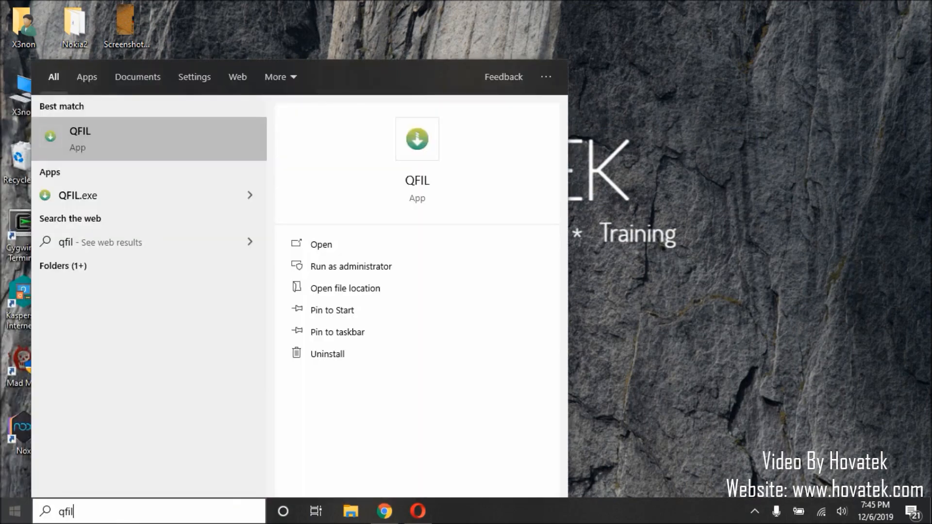
click(87, 134)
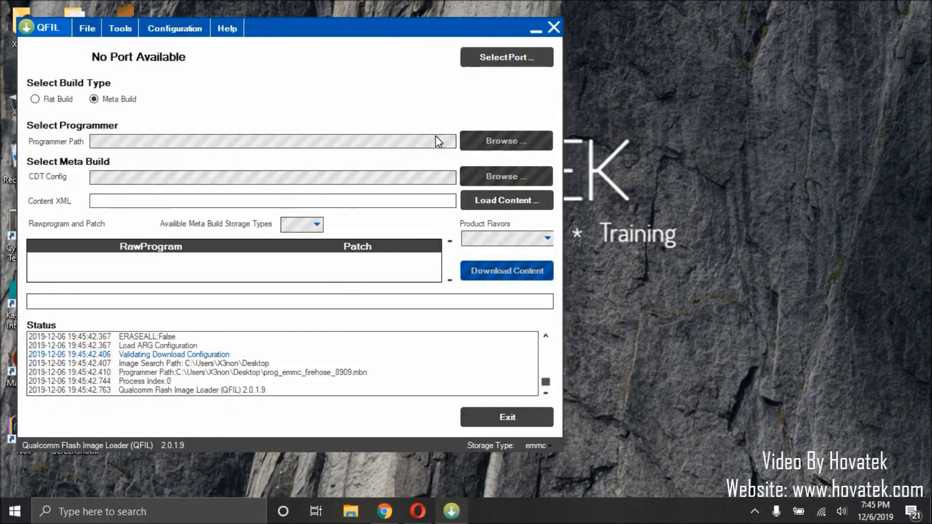
drag(291, 28, 645, 17)
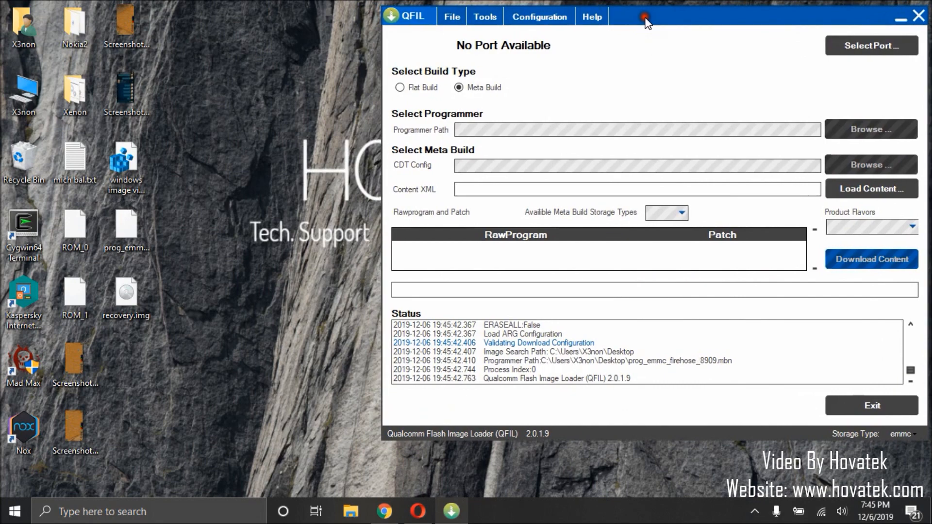
Step: Set the device type to emmc in the FireHose download configuration and apply it
click(534, 22)
click(534, 34)
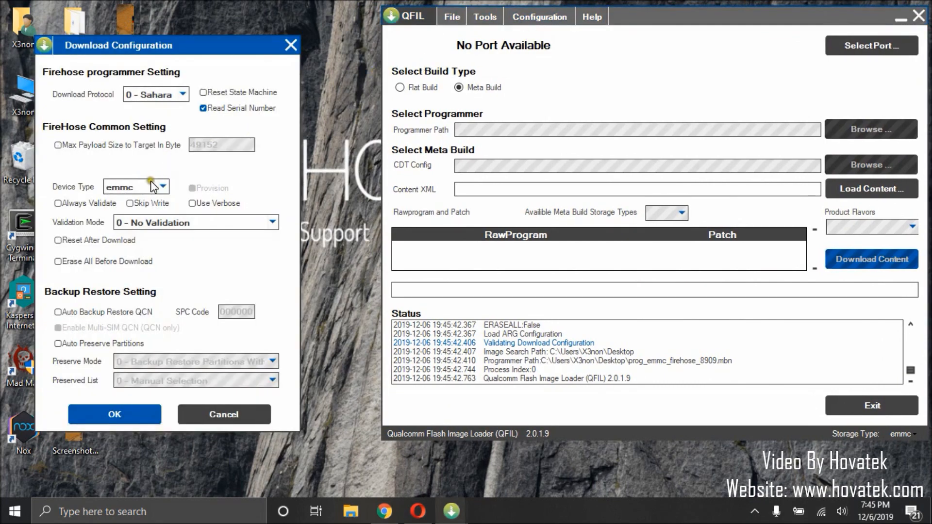
click(147, 189)
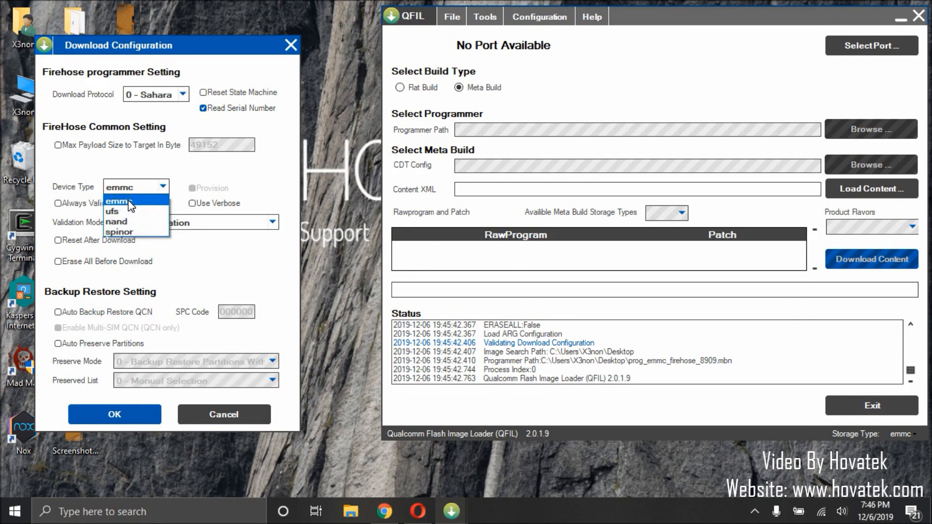
click(131, 204)
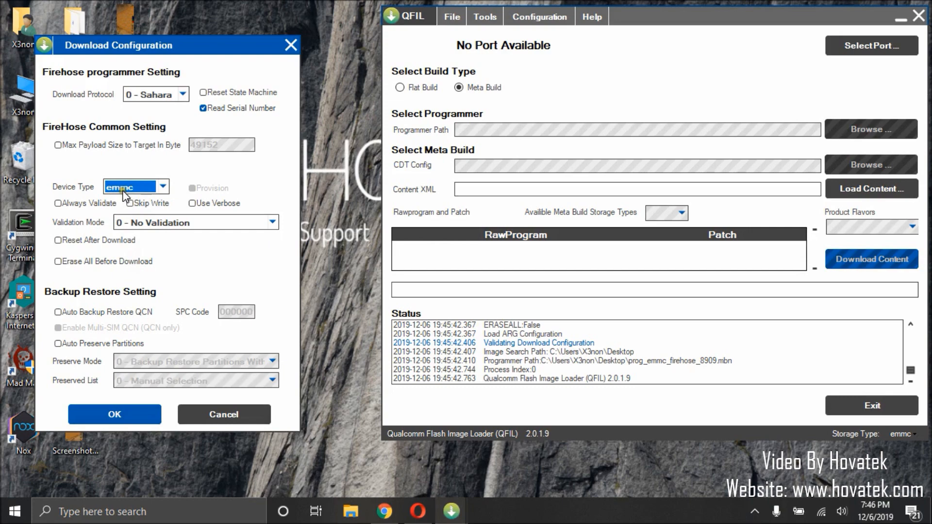
click(115, 414)
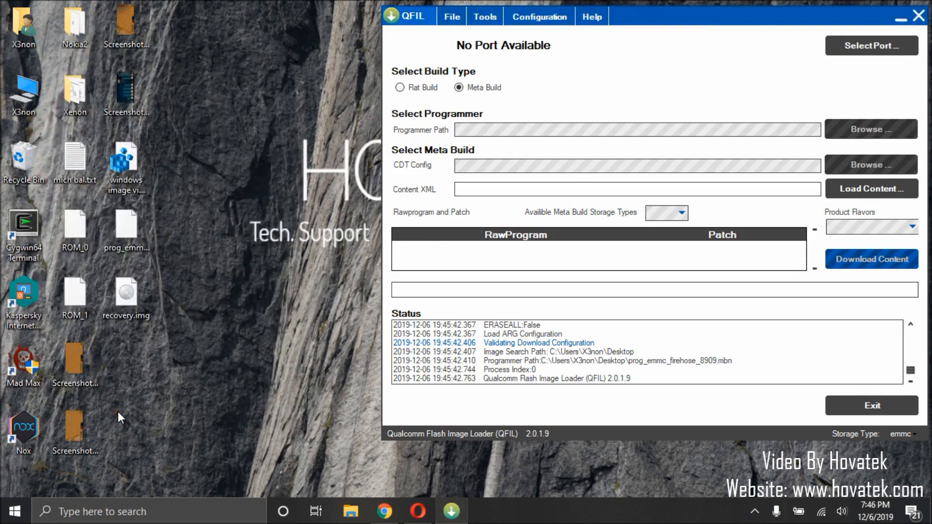
Step: Bring up the phone's camera view in Chrome and select the Qualcomm HS-USB QDLoader 9008 (COM4) port in QFIL
click(386, 514)
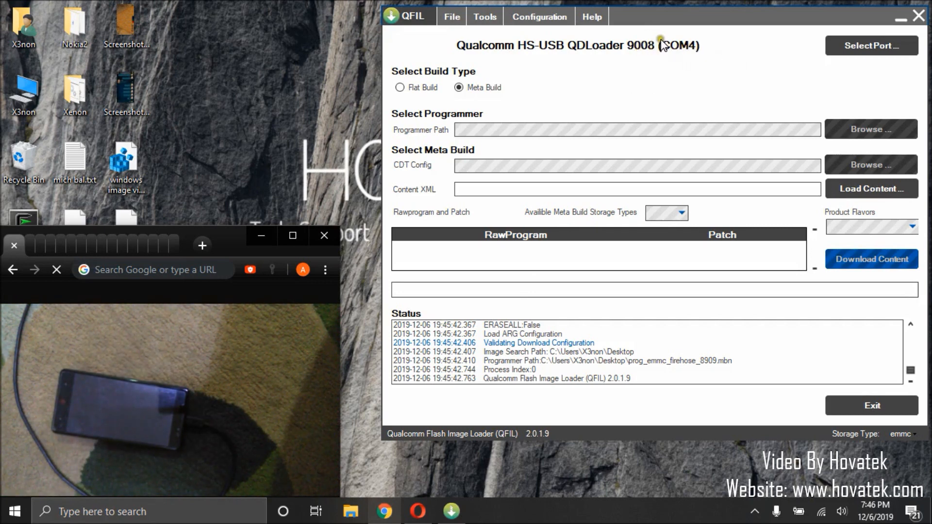
click(863, 44)
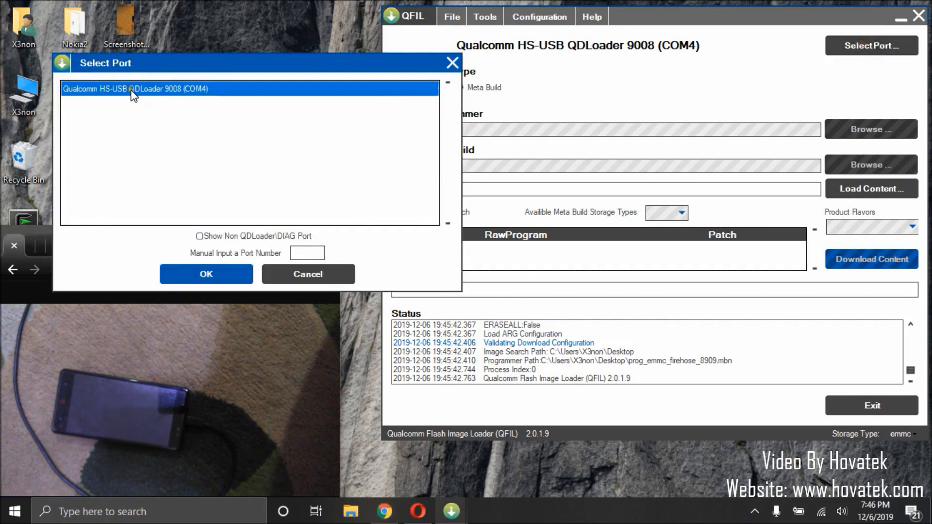
click(199, 274)
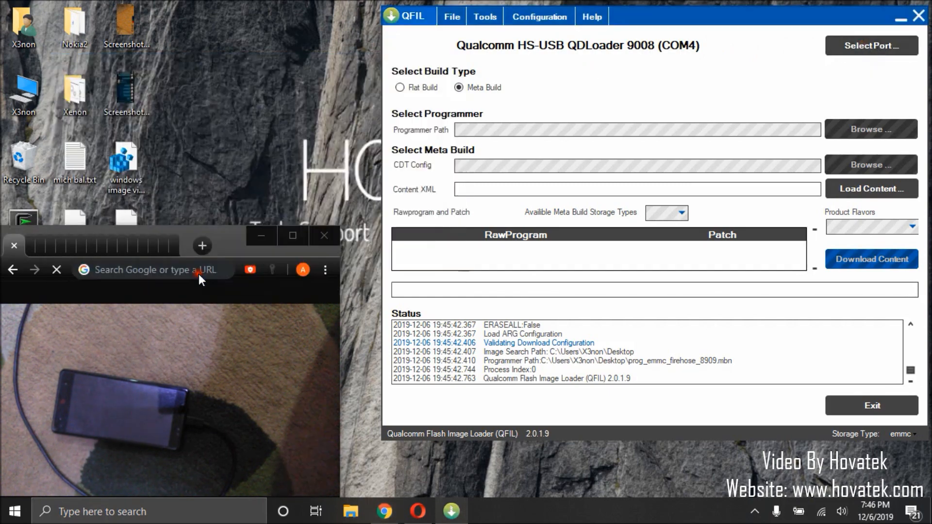
Step: Choose the Flat Build type and load prog_emmc_firehose_8909.mbn from the Desktop as the programmer
click(400, 88)
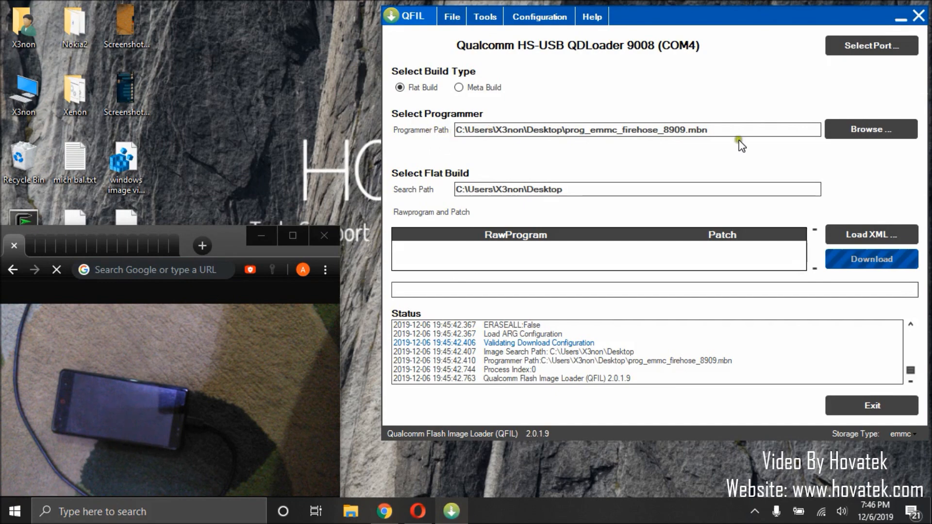
click(863, 130)
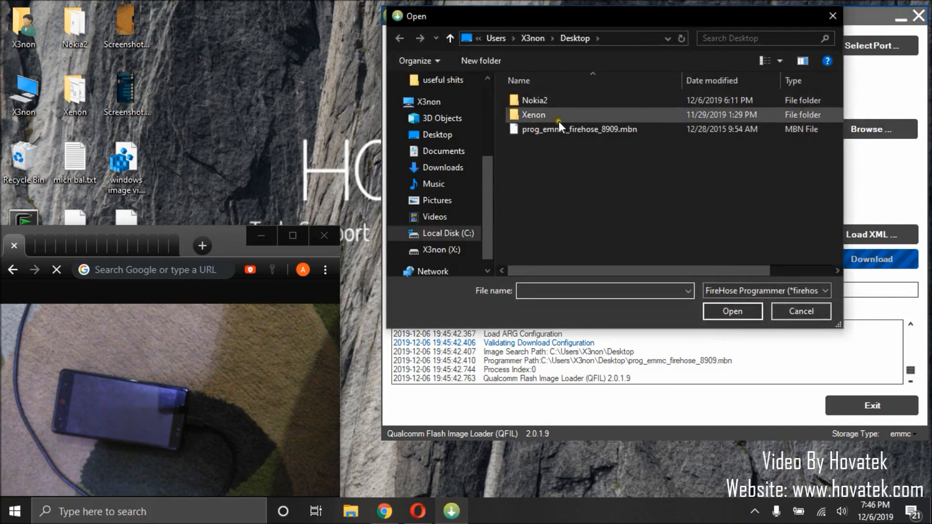
double_click(556, 128)
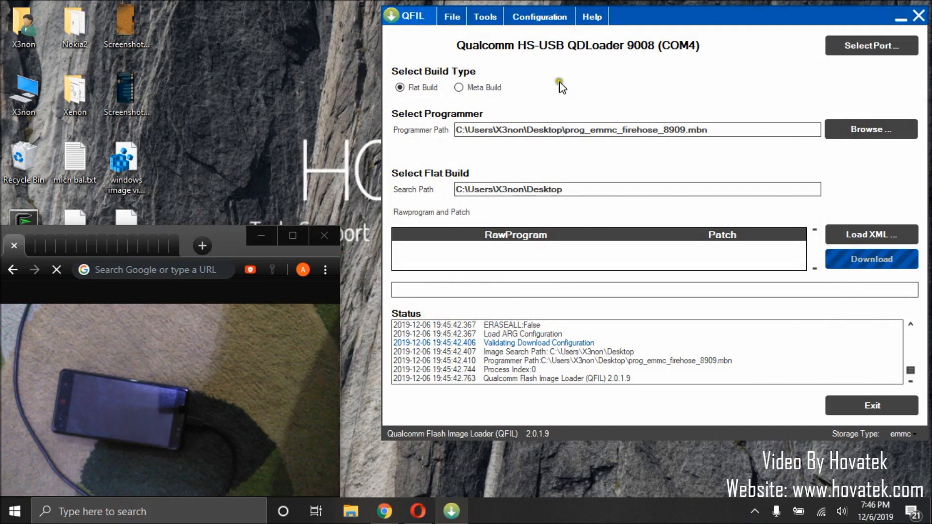
Step: Open the Partition Manager with the selected programmer and move its window clear of the phone view
click(485, 15)
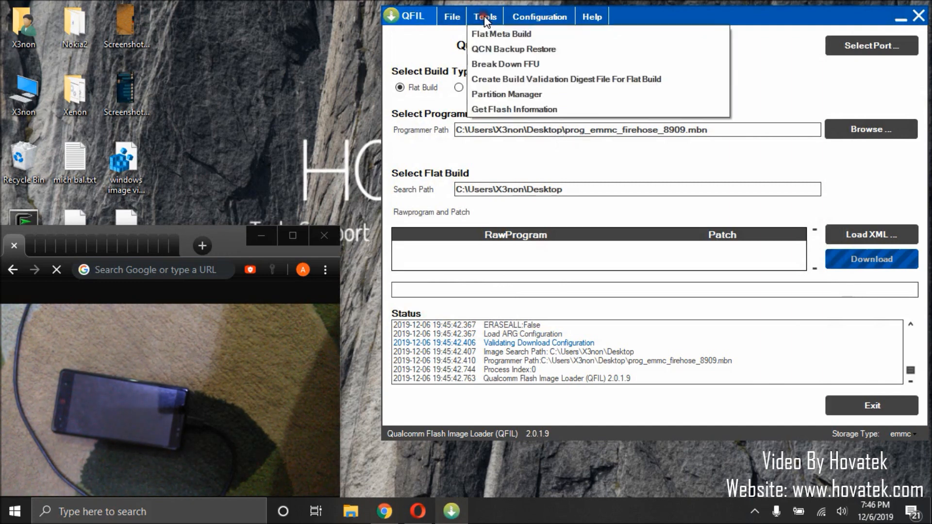
click(546, 96)
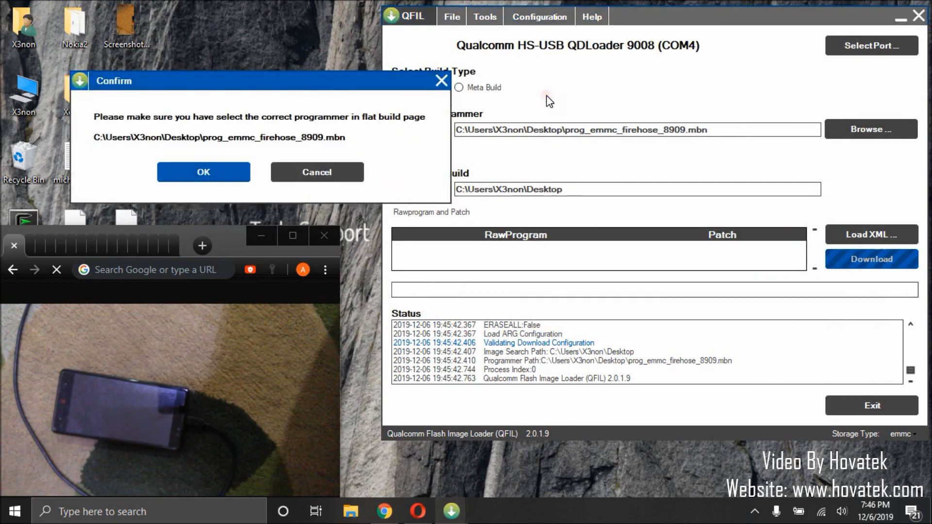
click(211, 173)
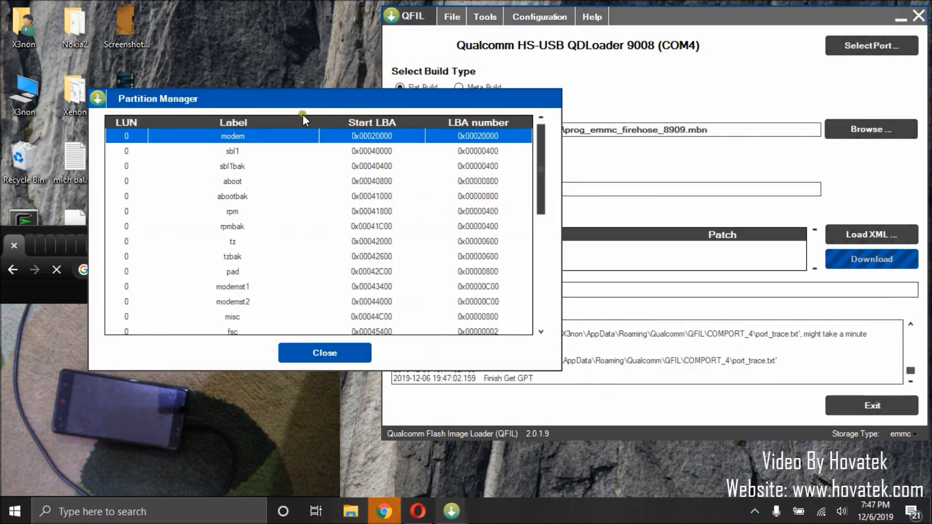
mouse_move(297, 102)
mouse_down()
mouse_move(606, 88)
mouse_move(559, 85)
mouse_move(556, 67)
mouse_up()
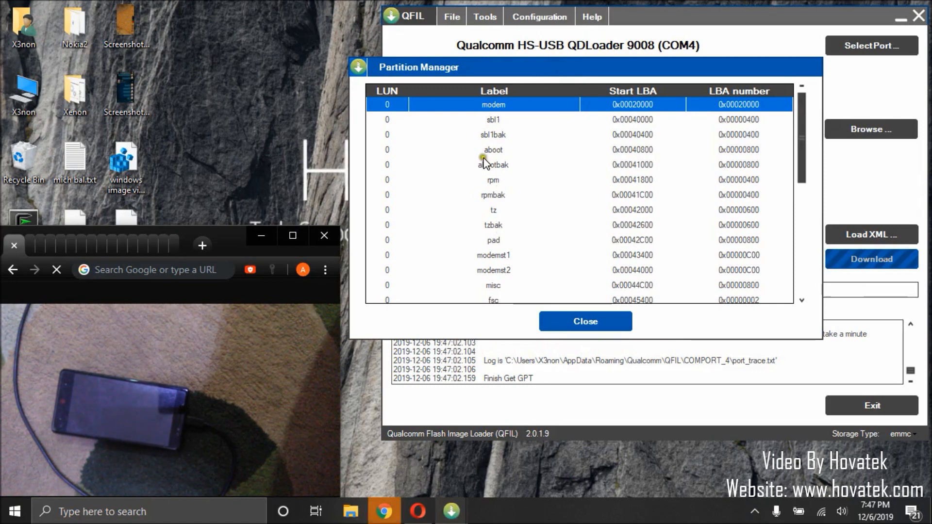
Step: Open the boot partition's data management and read its data from the phone to a backup file
scroll(499, 225, down, 5)
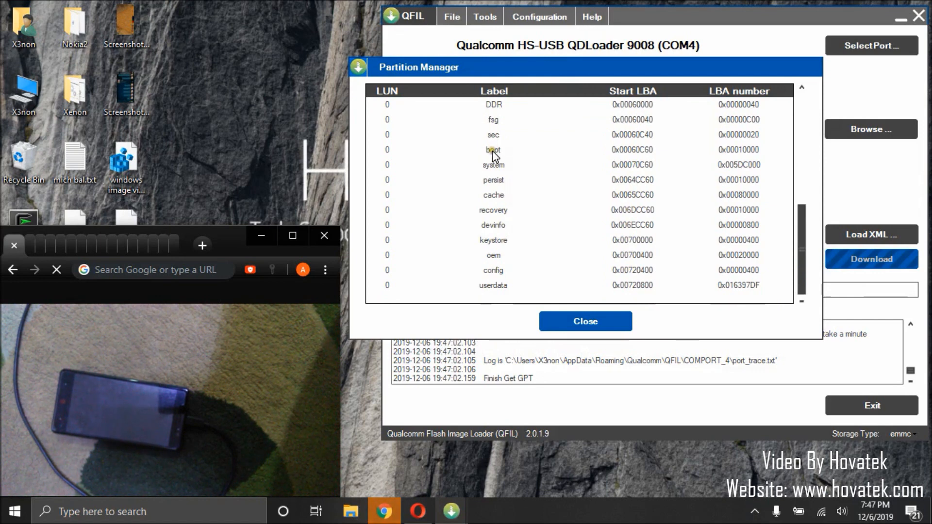
click(493, 151)
click(495, 209)
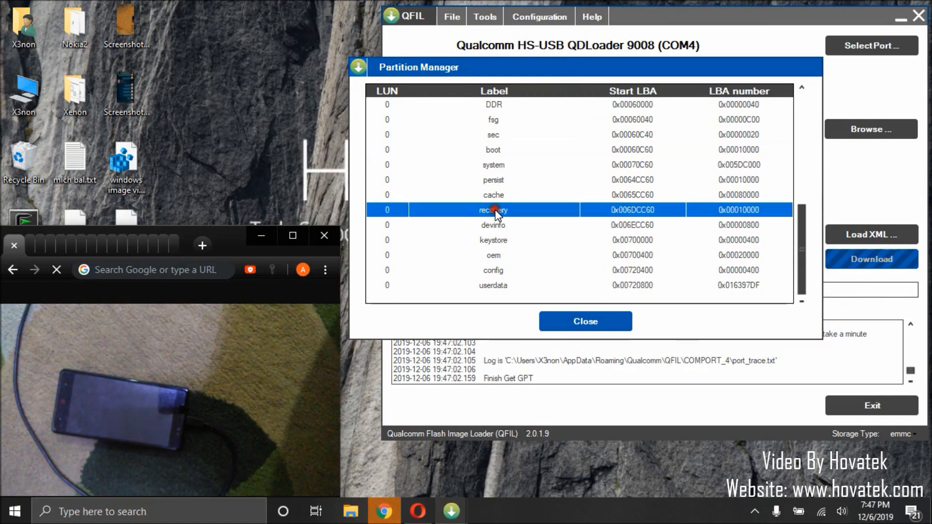
click(492, 151)
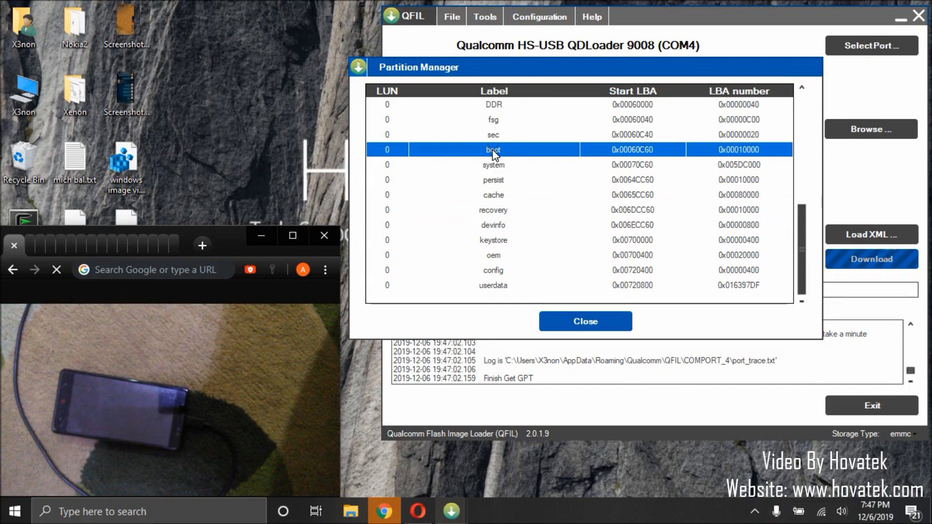
right_click(493, 151)
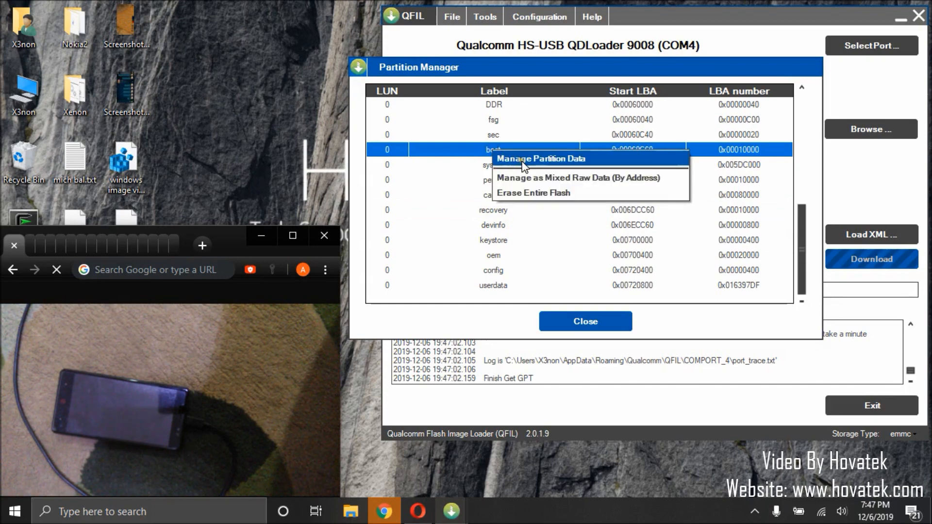
click(563, 158)
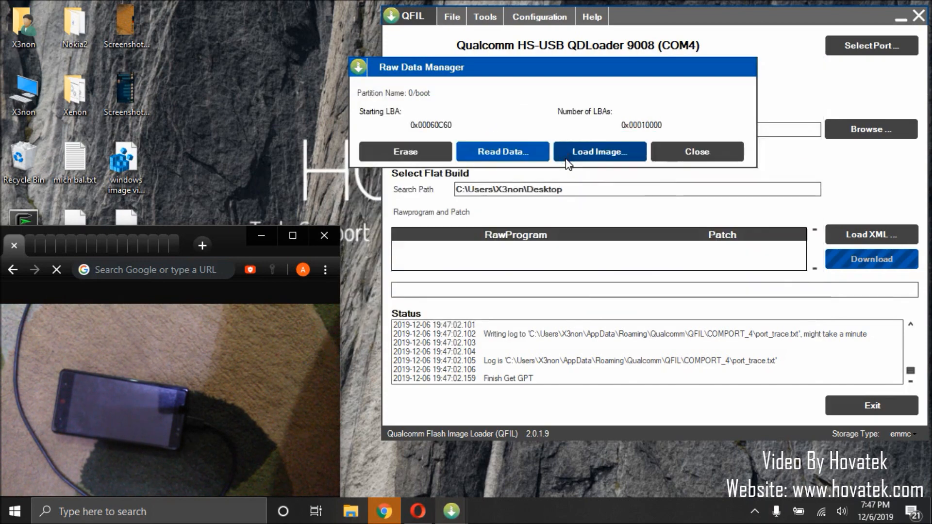
click(503, 153)
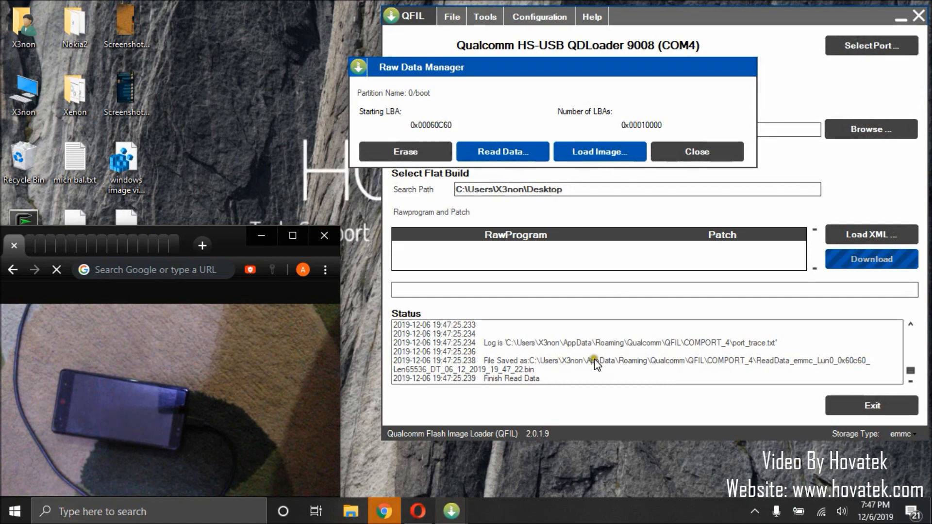
Step: In File Explorer, open AppData\Roaming\Qualcomm\QFIL\COMPORT_4 inside the user's profile folder on drive C to locate the boot partition dump
click(358, 519)
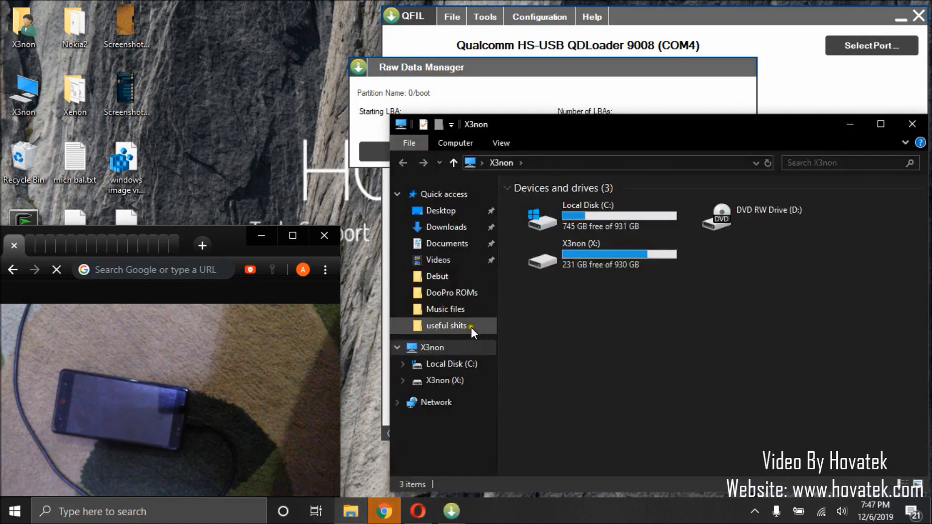
click(454, 365)
scroll(547, 443, down, 4)
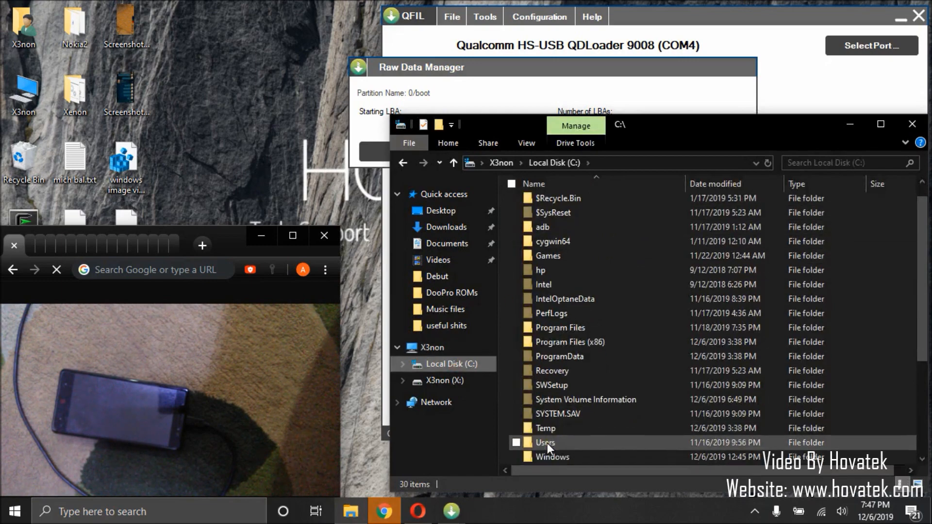
double_click(549, 300)
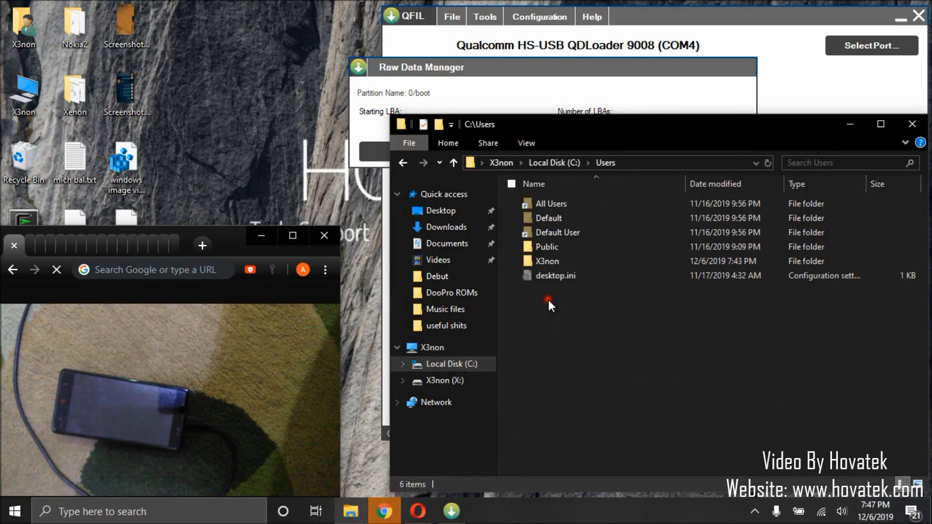
double_click(549, 259)
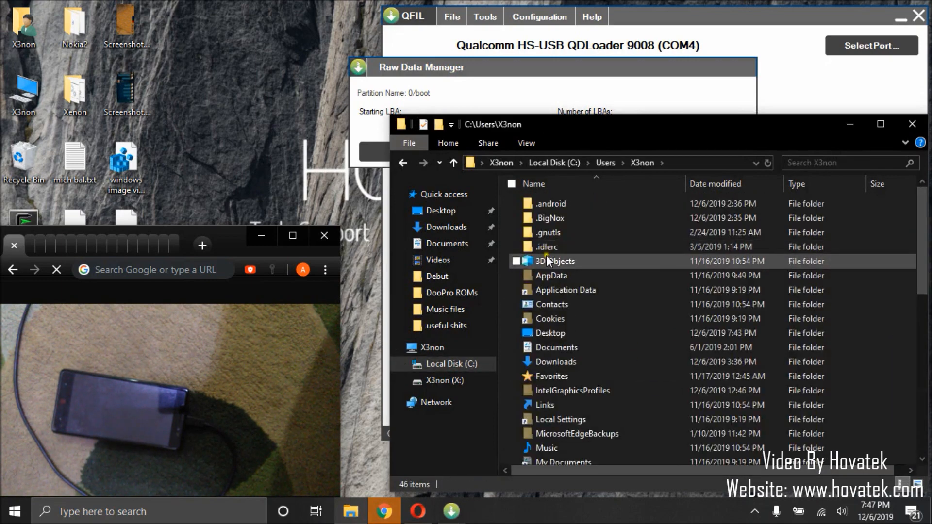
double_click(552, 275)
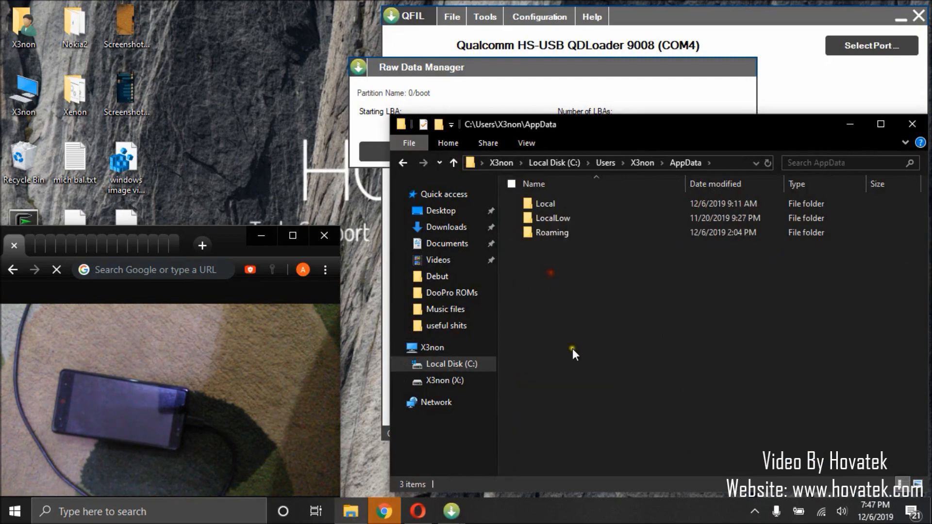
double_click(551, 234)
scroll(542, 359, down, 2)
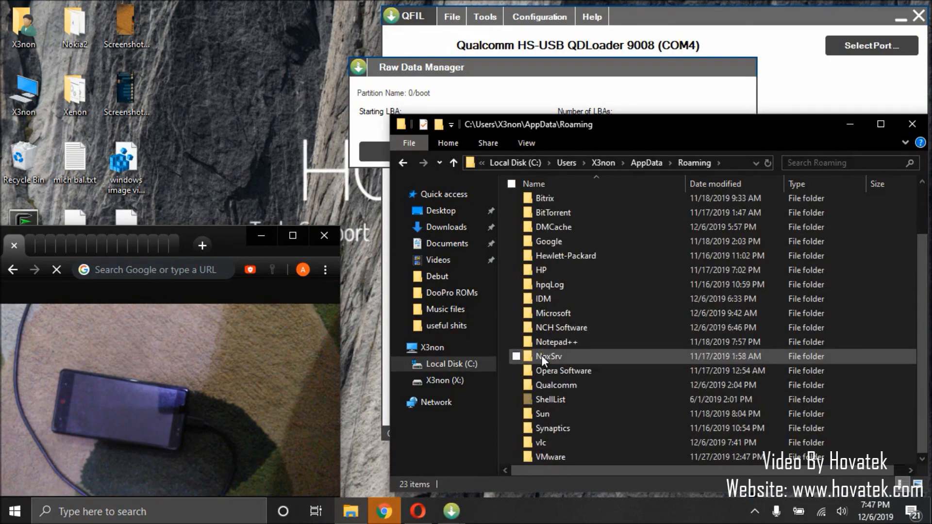
double_click(543, 388)
double_click(543, 205)
double_click(556, 205)
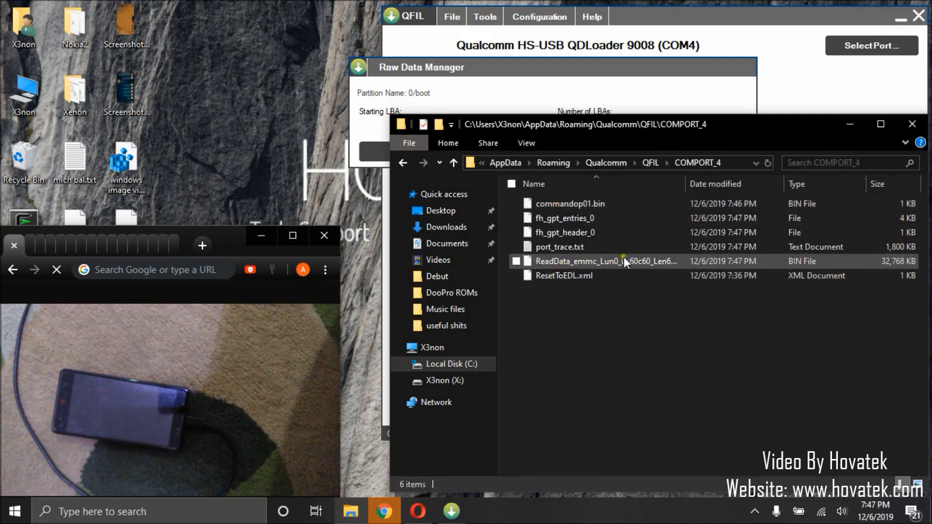
Step: Rename the ReadData dump of the boot partition in the COMPORT_4 folder to boot.bin
mouse_move(601, 258)
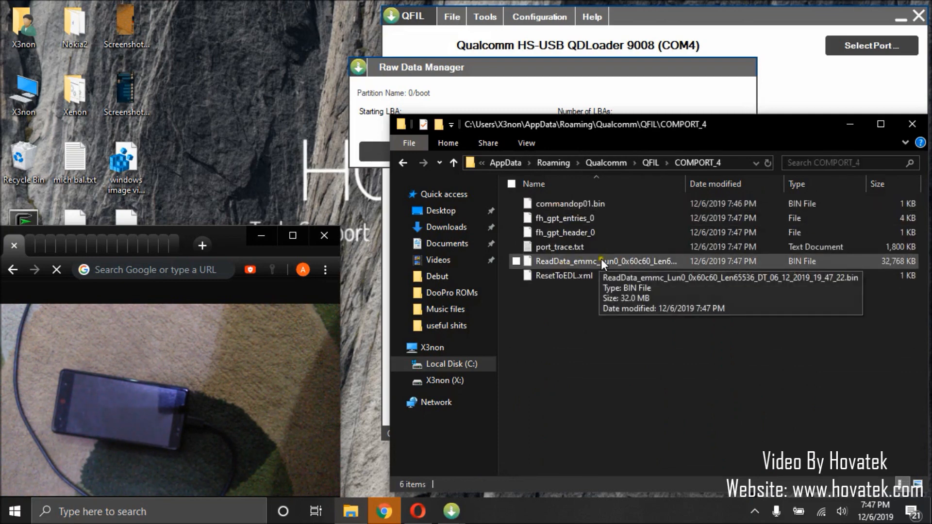
click(573, 263)
click(562, 264)
text(b)
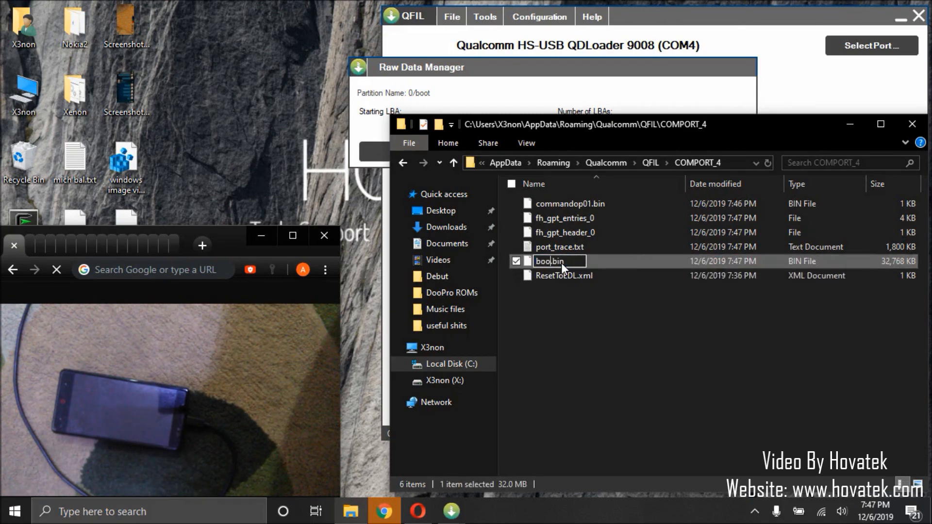
text(oot)
key(Return)
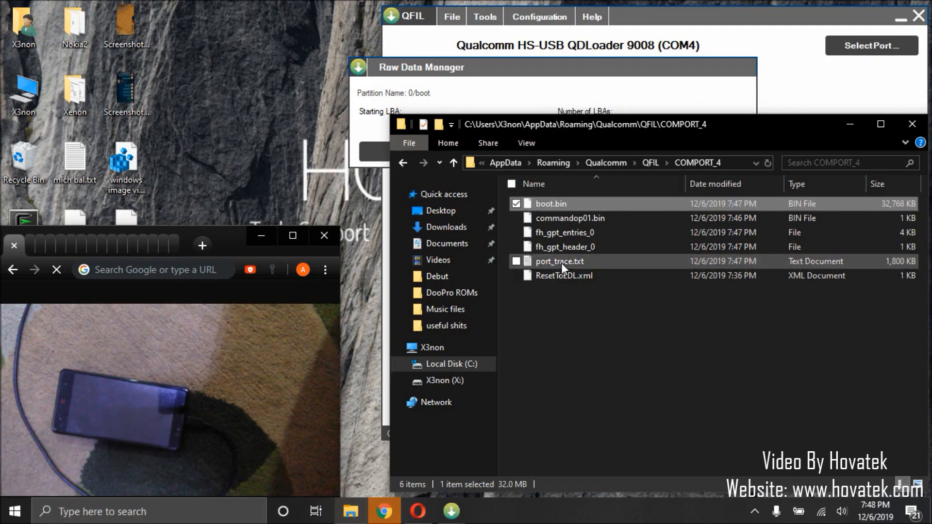
Step: Leave the boot partition's data management, then read the recovery partition's data from the phone to a backup file and close its data manager
click(563, 82)
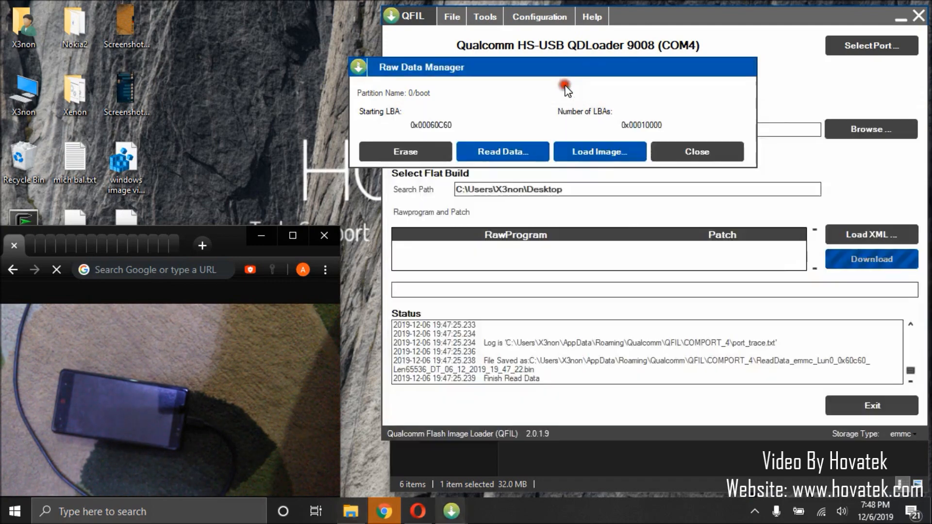
click(687, 153)
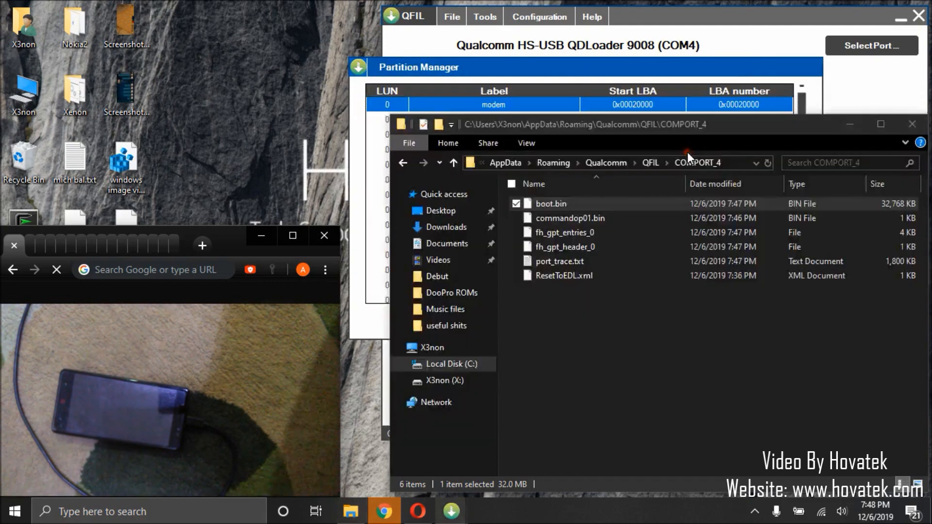
click(579, 68)
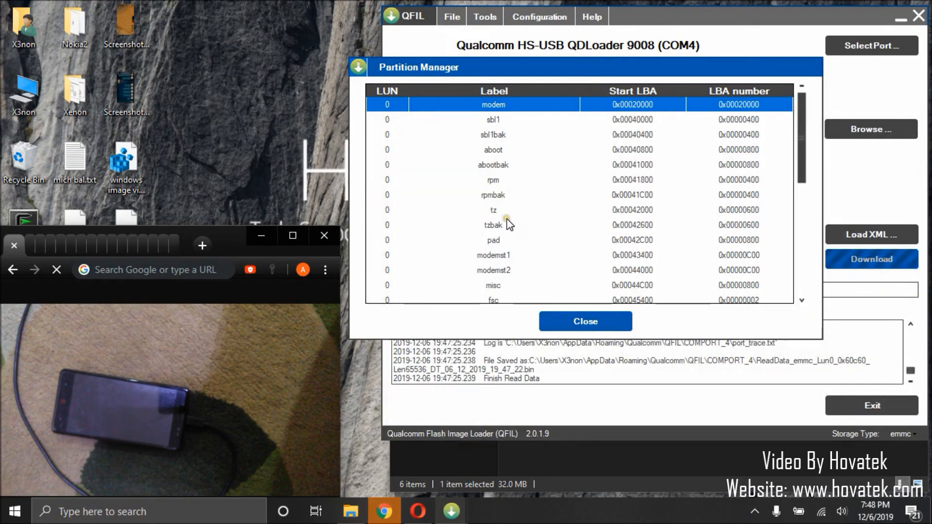
scroll(508, 224, down, 5)
click(492, 212)
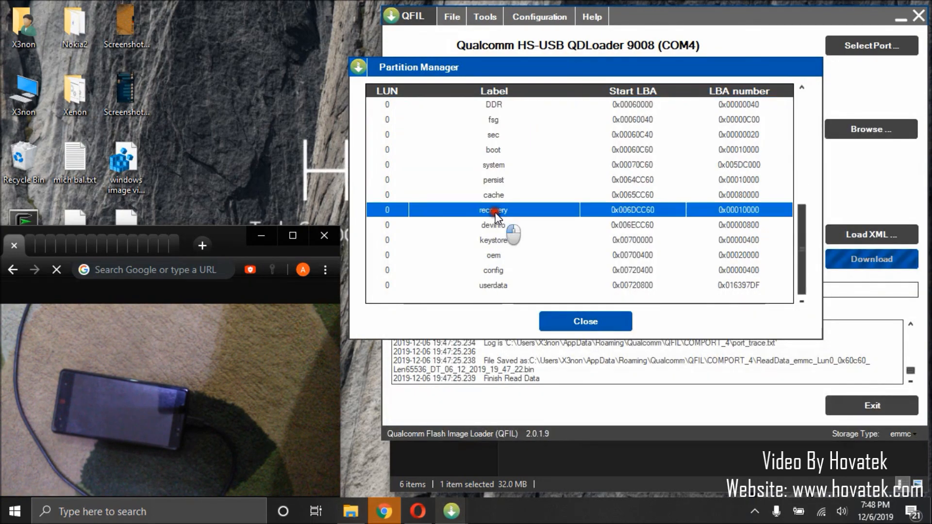
right_click(494, 212)
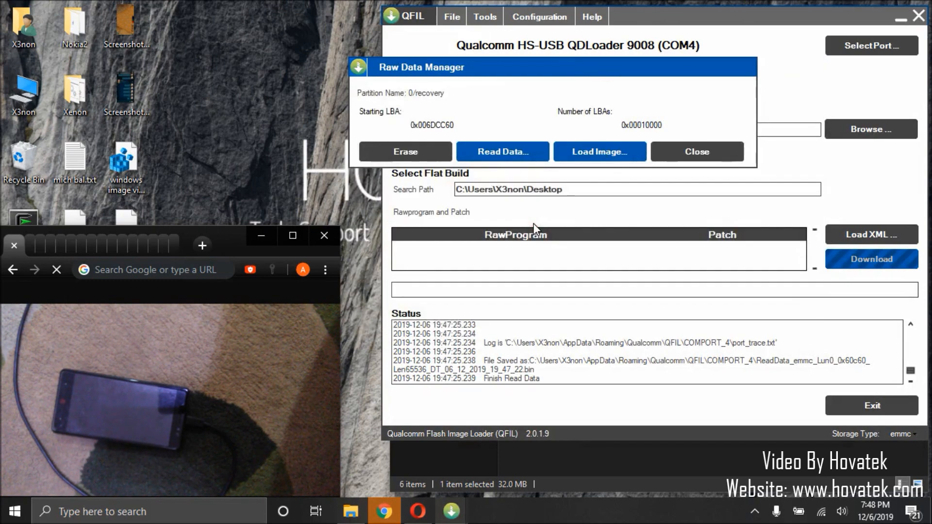
click(501, 154)
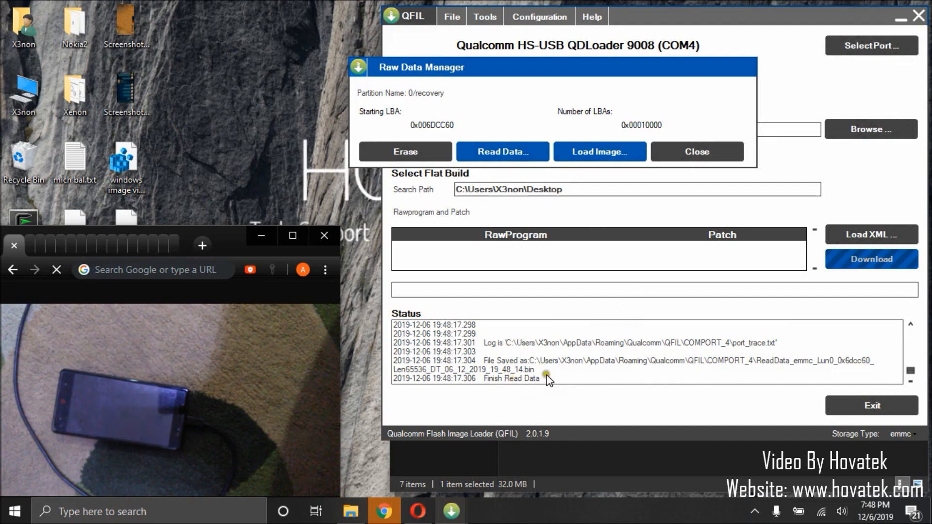
click(699, 148)
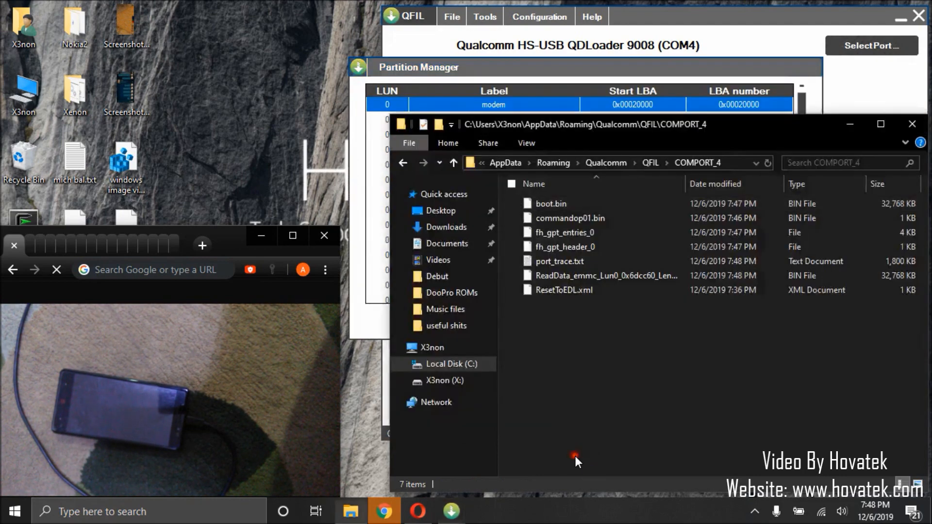
Step: Rename the new ReadData dump of the recovery partition in the COMPORT_4 folder to recovery.bin
click(576, 456)
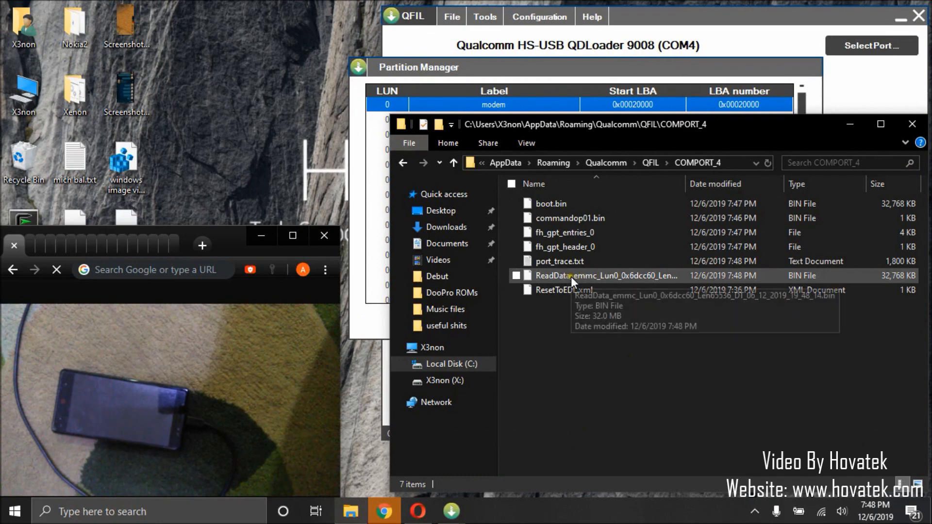
click(571, 277)
click(578, 278)
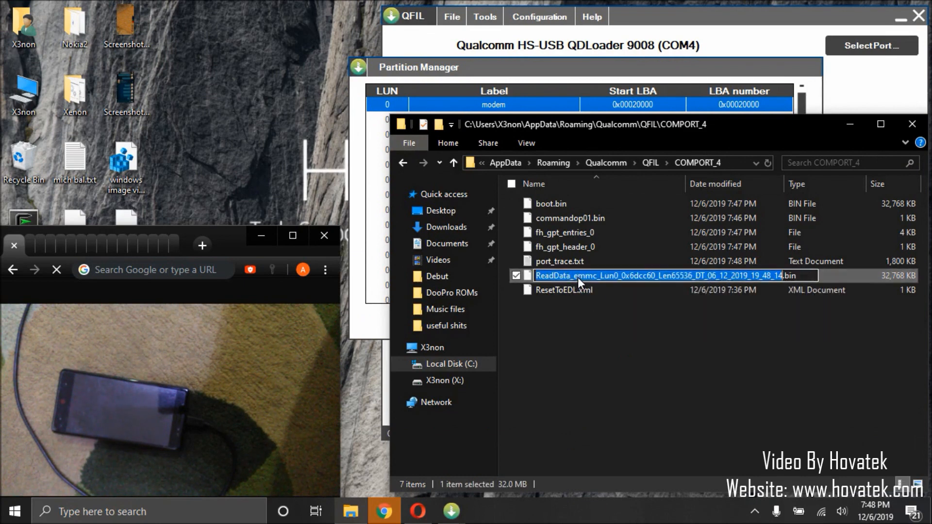
text(recovery)
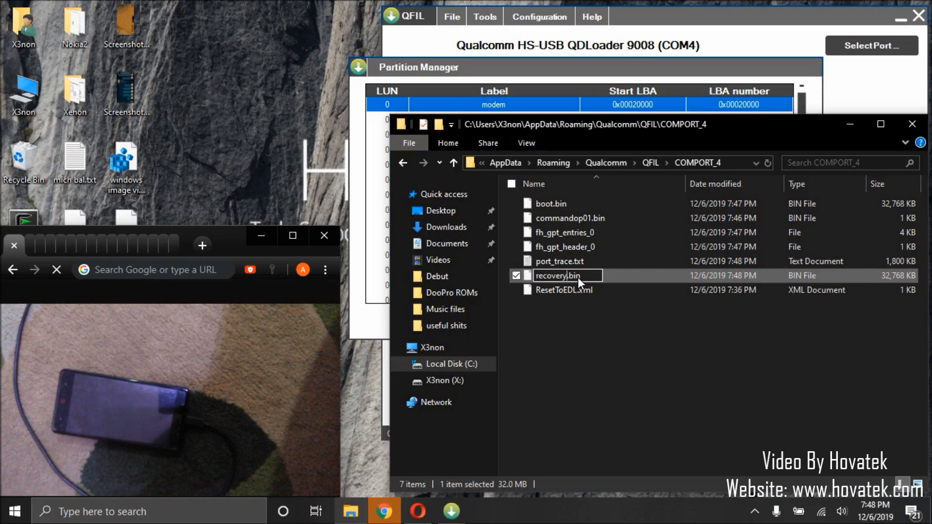
key(Return)
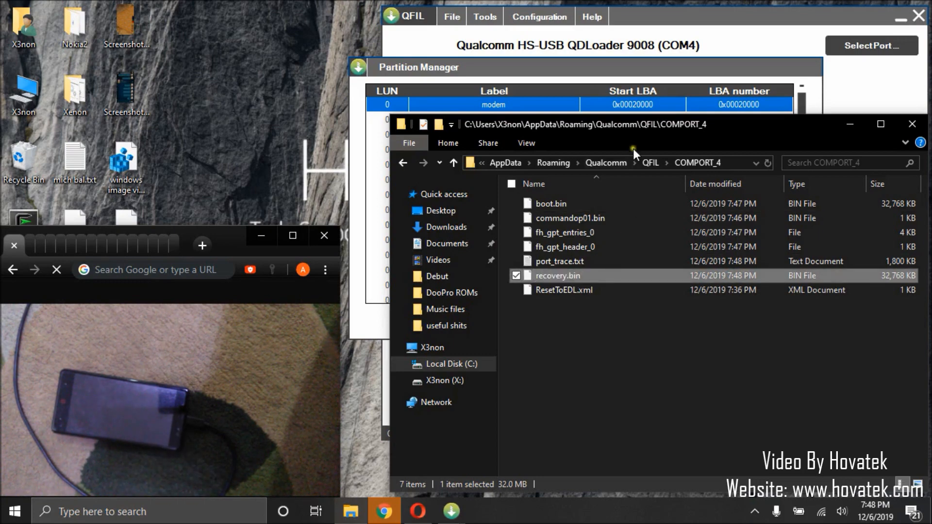
Step: Return to the Partition Manager in QFIL, close it and accept the phone's EDL mode reset
click(556, 72)
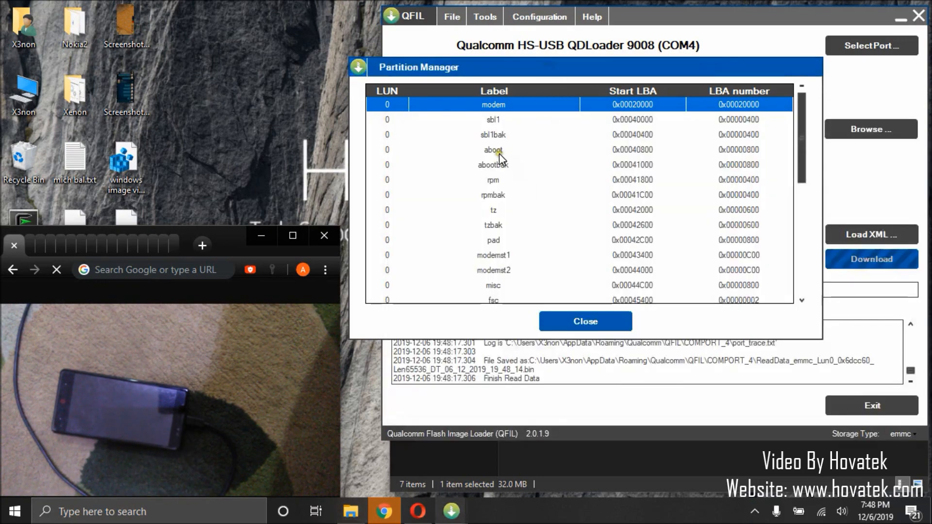
scroll(499, 154, down, 5)
scroll(500, 153, up, 5)
click(488, 97)
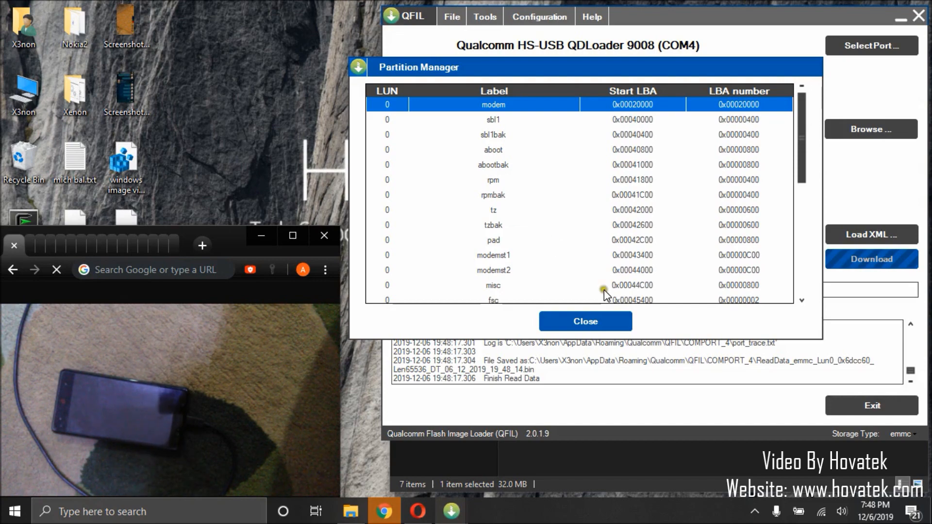
click(575, 326)
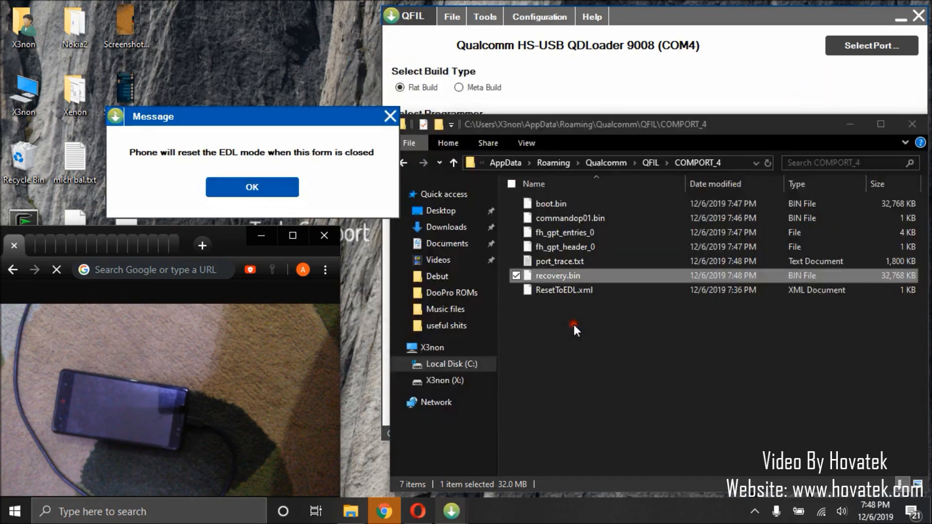
click(253, 188)
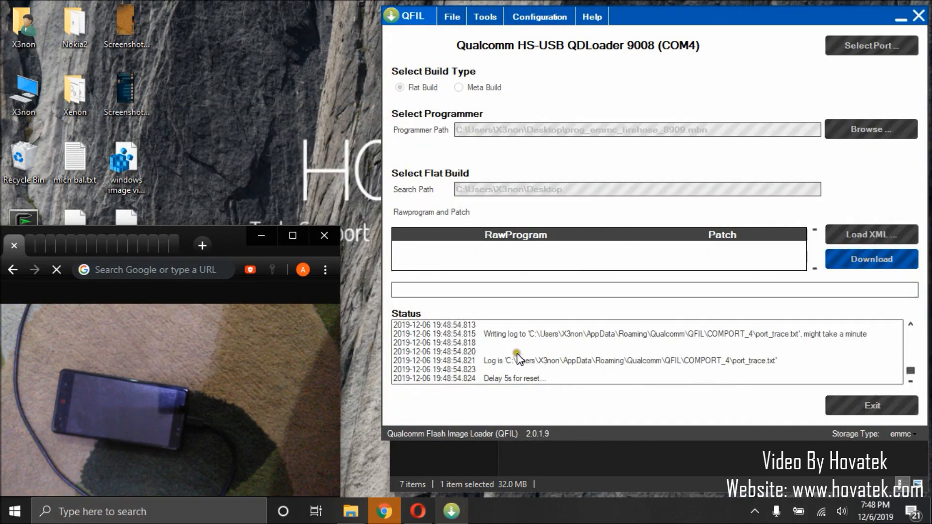